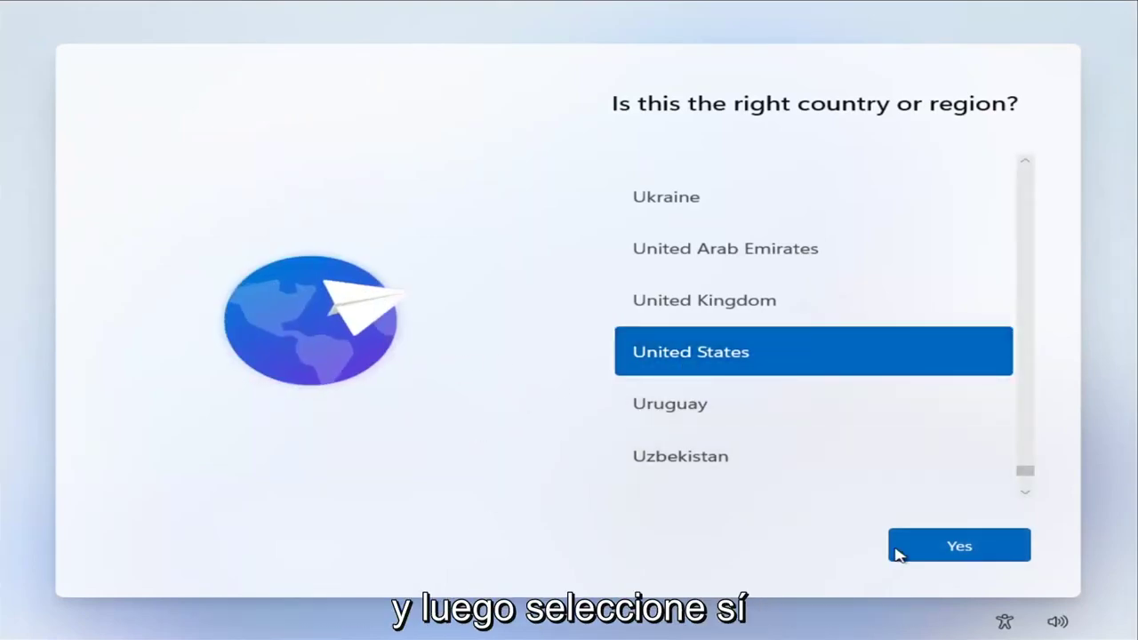
Step: Confirm United States as the region and US as the keyboard layout
{"action": "left_click", "coordinate": [950, 553]}
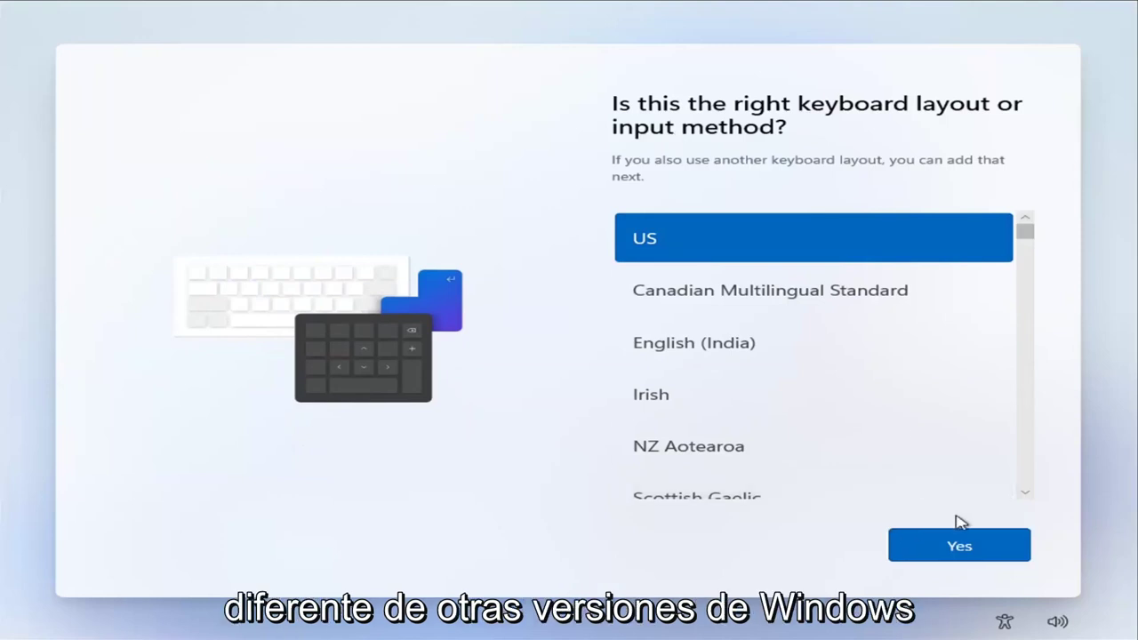
{"action": "left_click", "coordinate": [946, 558]}
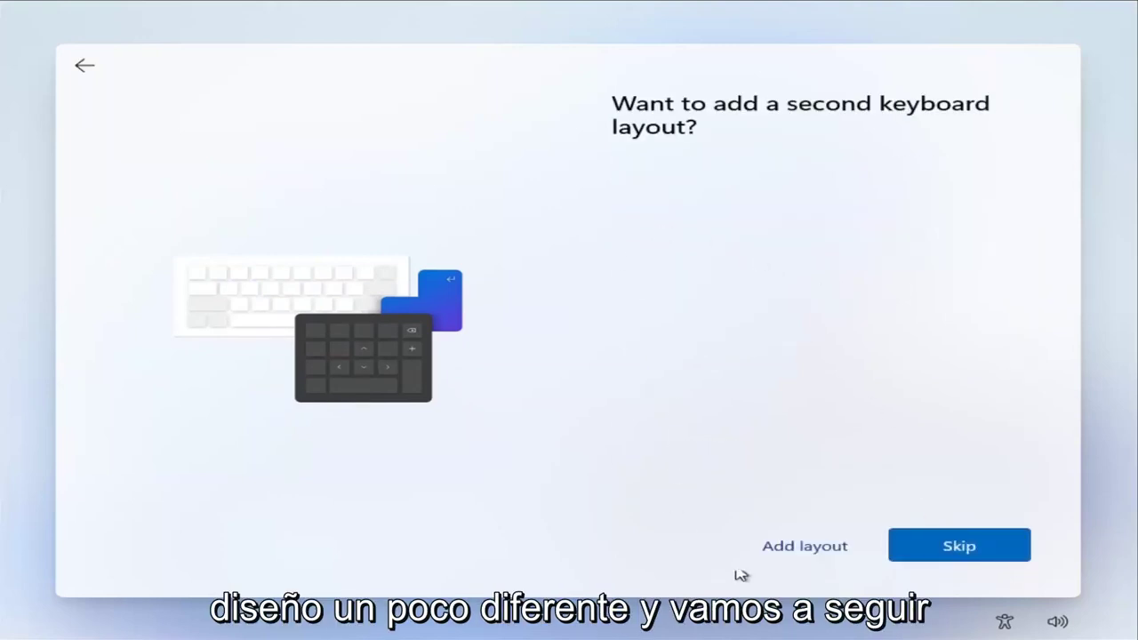
Step: Skip adding a second keyboard layout
{"action": "left_click", "coordinate": [943, 553]}
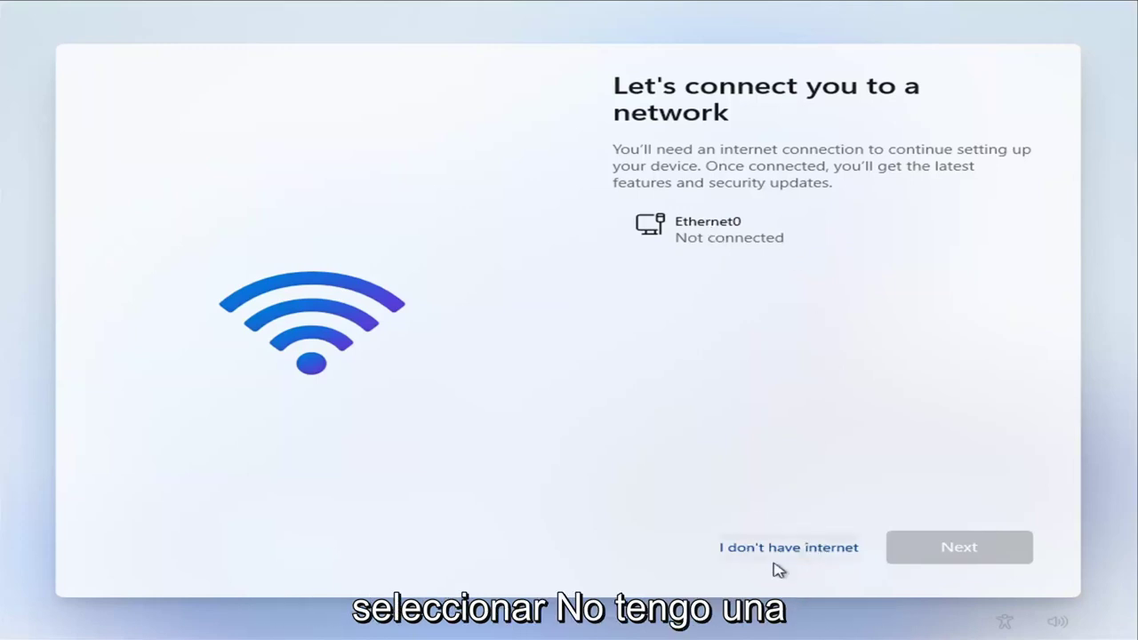
Step: Choose to continue without an internet connection
{"action": "left_click", "coordinate": [827, 547]}
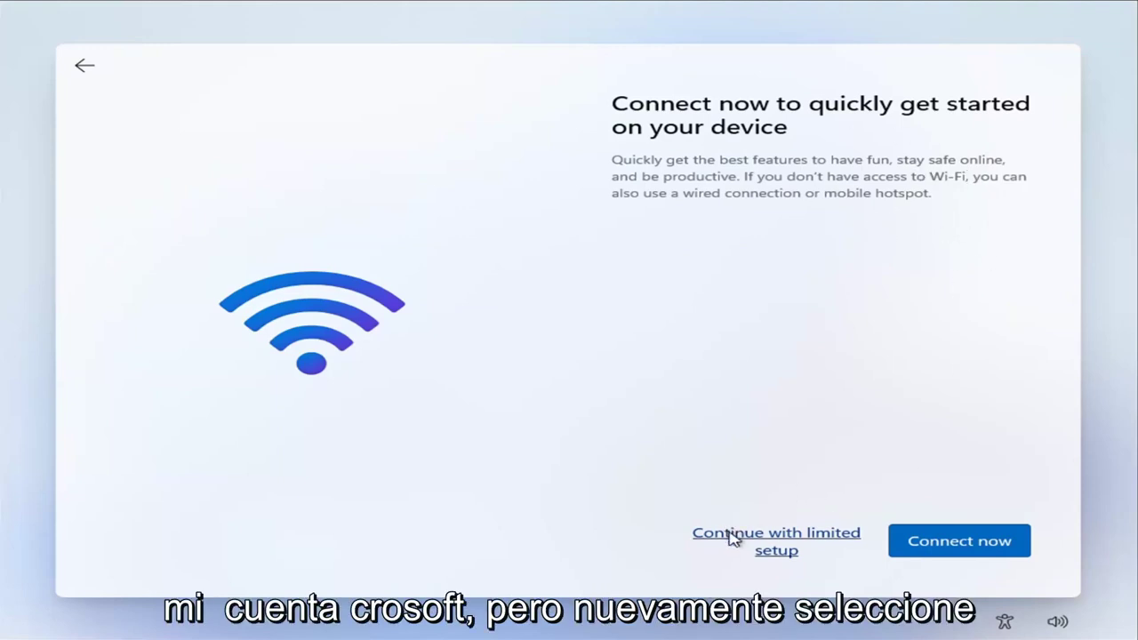
Step: Continue with limited setup, enter the local account name, and leave the password blank
{"action": "left_click", "coordinate": [777, 550]}
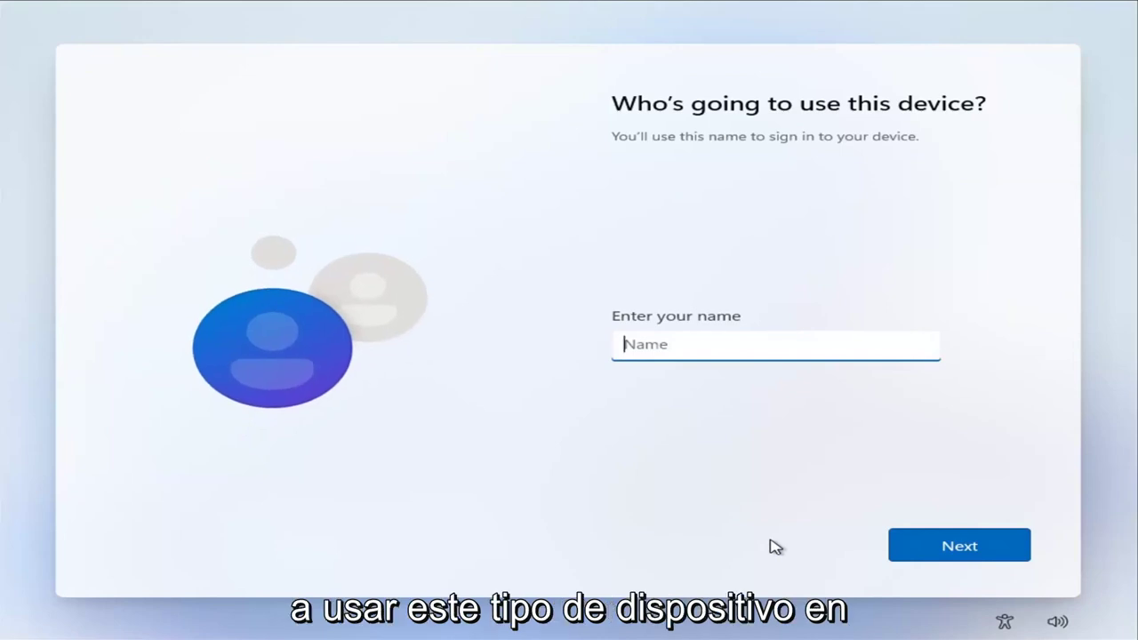
{"action": "type", "text": "MD"}
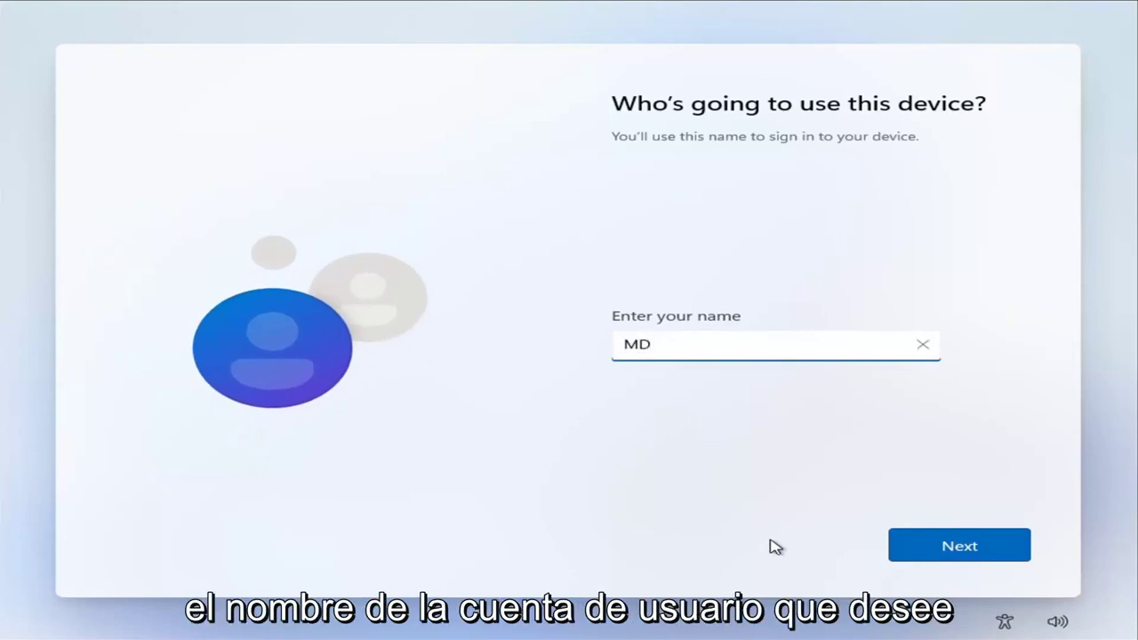
{"action": "type", "text": "TechVideos"}
{"action": "left_click", "coordinate": [914, 545]}
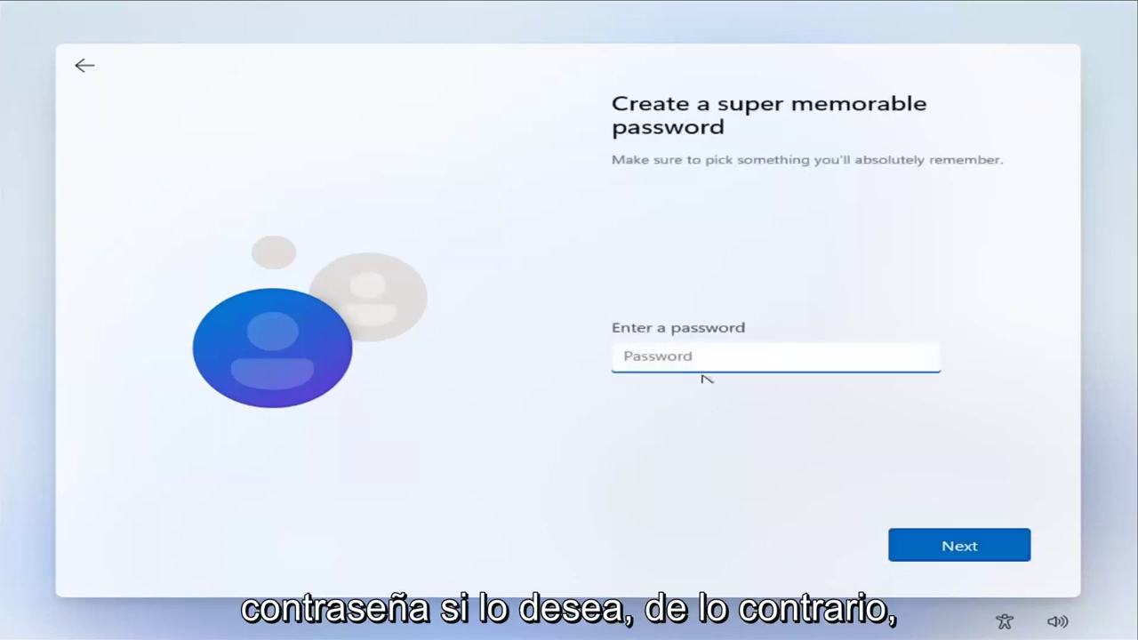
{"action": "left_click", "coordinate": [969, 551]}
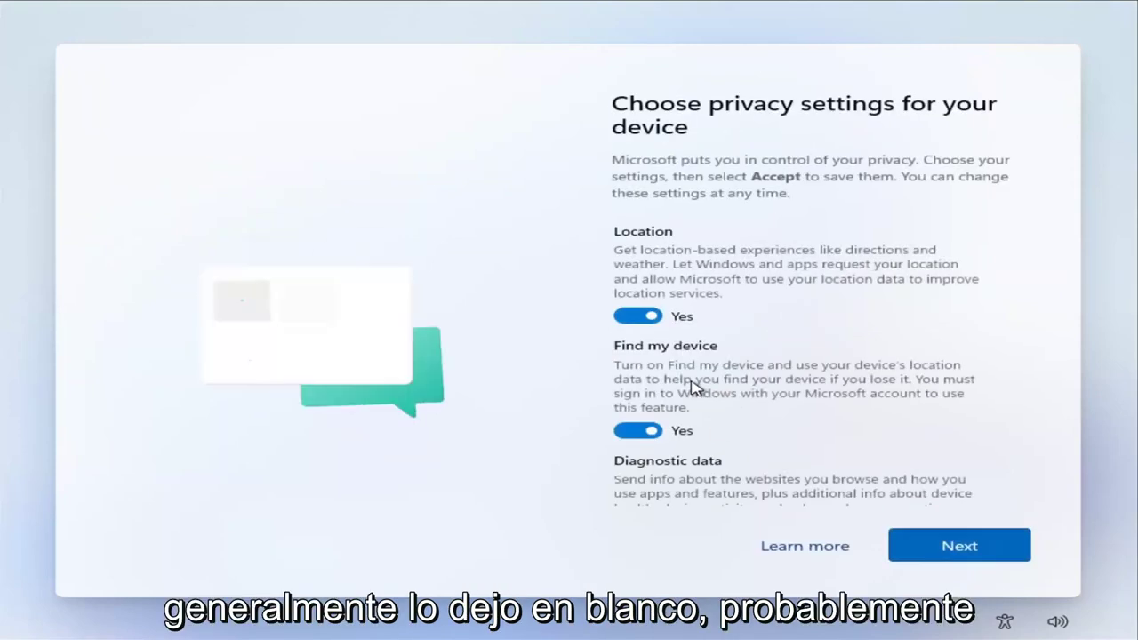
Step: Turn off Location and Find my device, and set diagnostic data to Required only
{"action": "scroll", "coordinate": [686, 309], "scroll_direction": "down", "scroll_amount": 1}
{"action": "left_click", "coordinate": [640, 279]}
{"action": "left_click", "coordinate": [643, 378]}
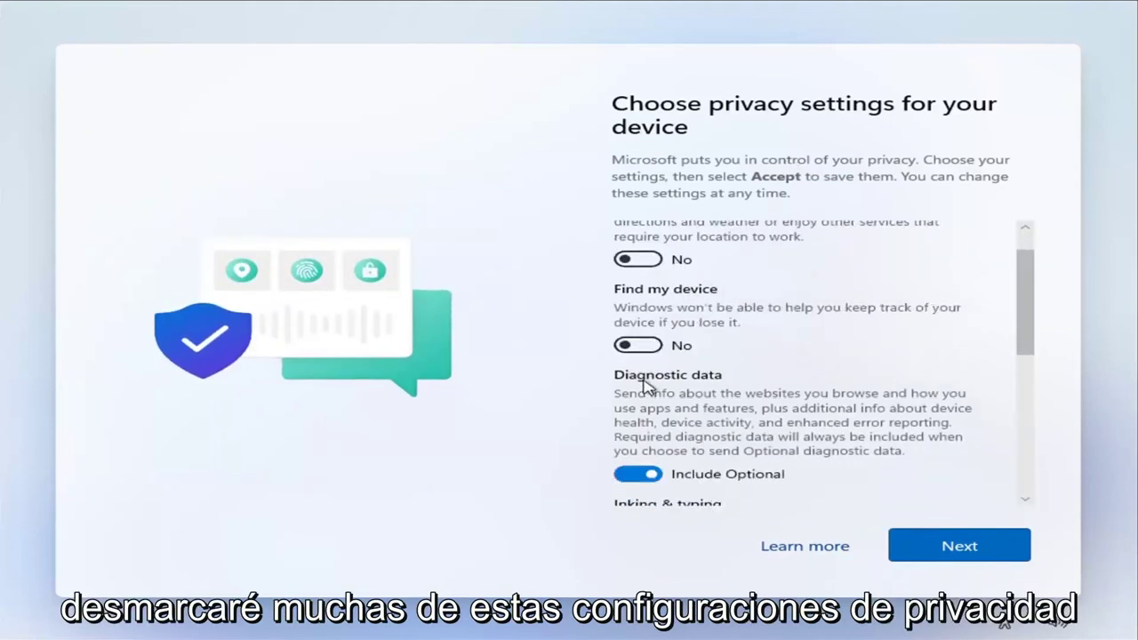
{"action": "scroll", "coordinate": [644, 387], "scroll_direction": "down", "scroll_amount": 2}
{"action": "left_click", "coordinate": [639, 390]}
Step: Turn off inking and typing, tailored experiences and advertising ID, then accept the privacy settings
{"action": "scroll", "coordinate": [636, 400], "scroll_direction": "down", "scroll_amount": 1}
{"action": "scroll", "coordinate": [631, 430], "scroll_direction": "down", "scroll_amount": 1}
{"action": "left_click", "coordinate": [640, 404]}
{"action": "scroll", "coordinate": [654, 398], "scroll_direction": "down", "scroll_amount": 2}
{"action": "scroll", "coordinate": [645, 393], "scroll_direction": "down", "scroll_amount": 1}
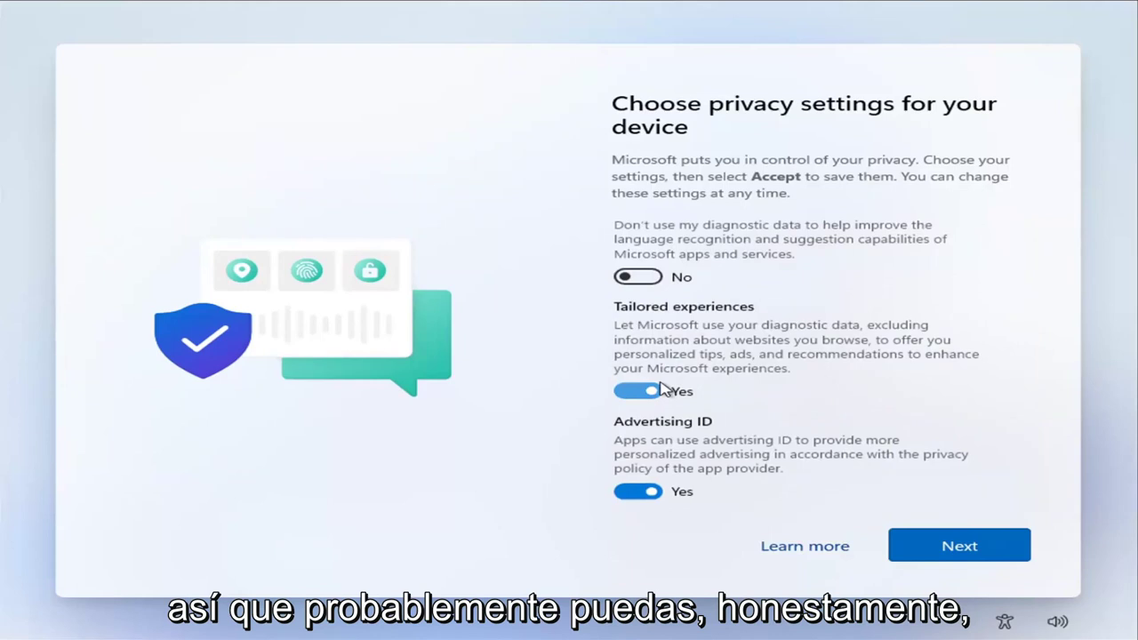
{"action": "left_click", "coordinate": [640, 391]}
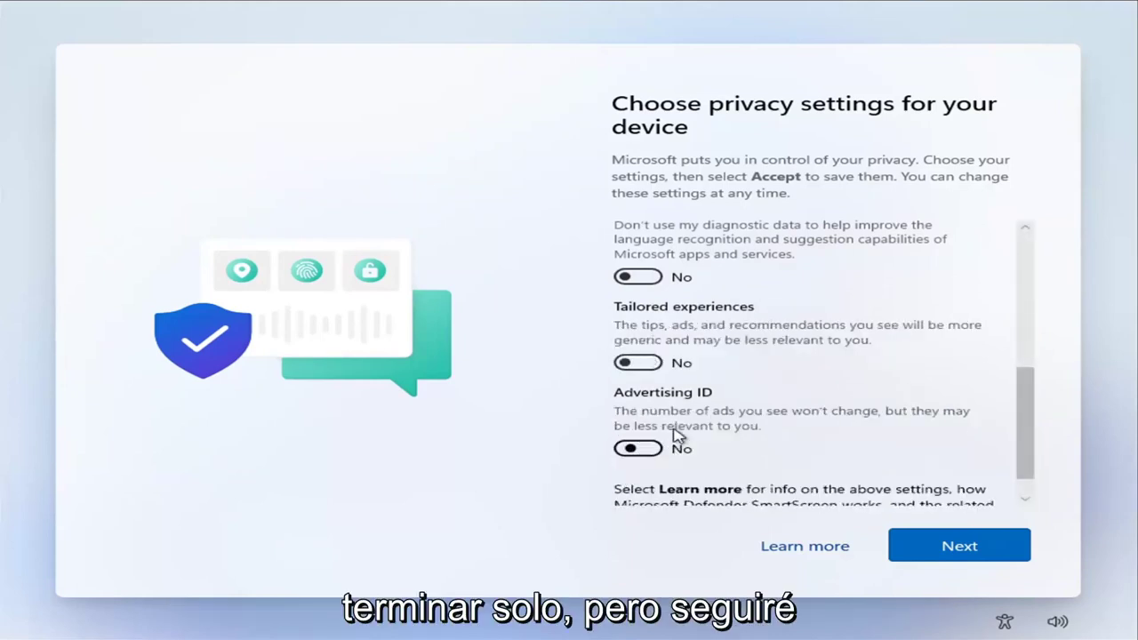
{"action": "left_click", "coordinate": [638, 463]}
{"action": "scroll", "coordinate": [657, 504], "scroll_direction": "down", "scroll_amount": 1}
{"action": "scroll", "coordinate": [840, 289], "scroll_direction": "up", "scroll_amount": 3}
{"action": "scroll", "coordinate": [691, 287], "scroll_direction": "up", "scroll_amount": 1}
{"action": "scroll", "coordinate": [929, 453], "scroll_direction": "down", "scroll_amount": 5}
{"action": "left_click", "coordinate": [925, 544]}
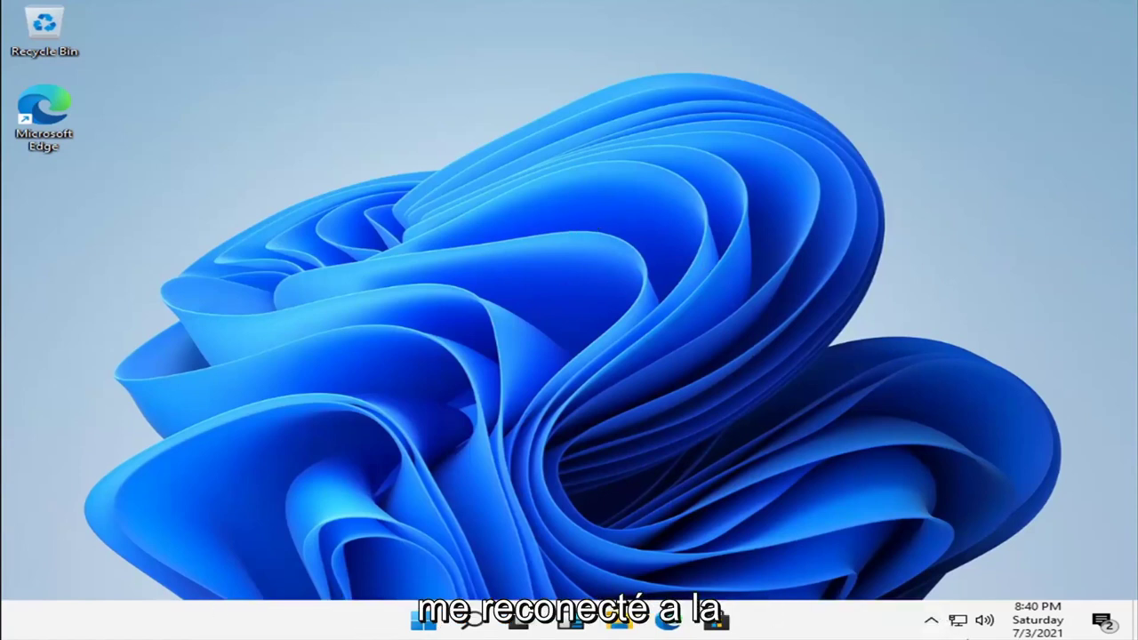
Step: Check the network status from the system tray to confirm Ethernet is connected
{"action": "left_click", "coordinate": [959, 621]}
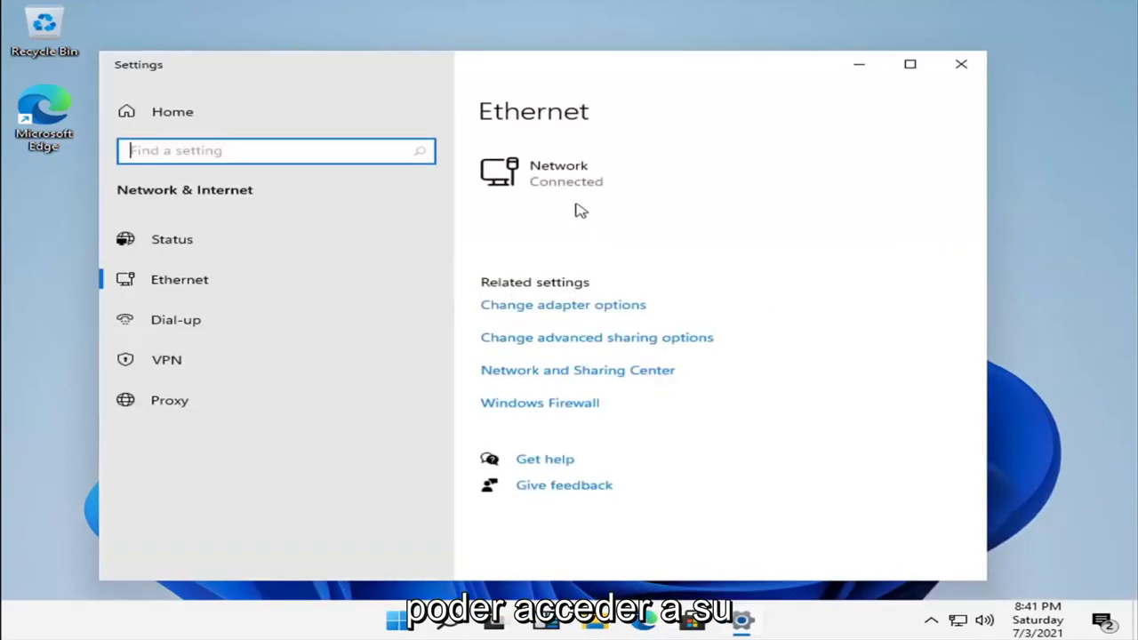
Step: View the connected Ethernet network's profile details, then close Settings
{"action": "left_click", "coordinate": [530, 165]}
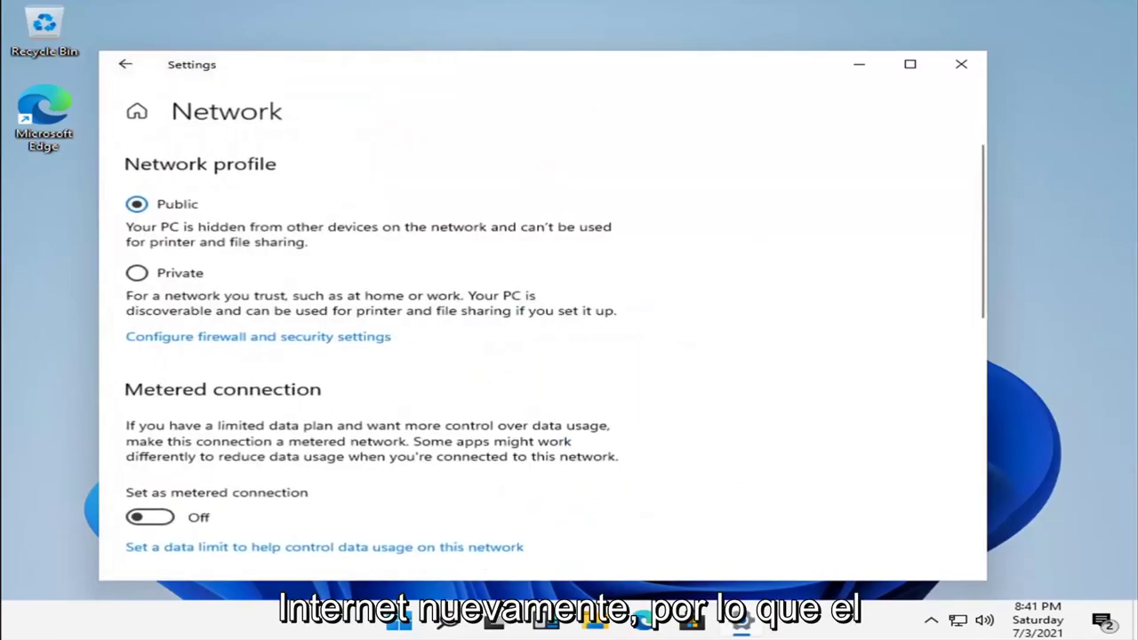
{"action": "left_click", "coordinate": [961, 64]}
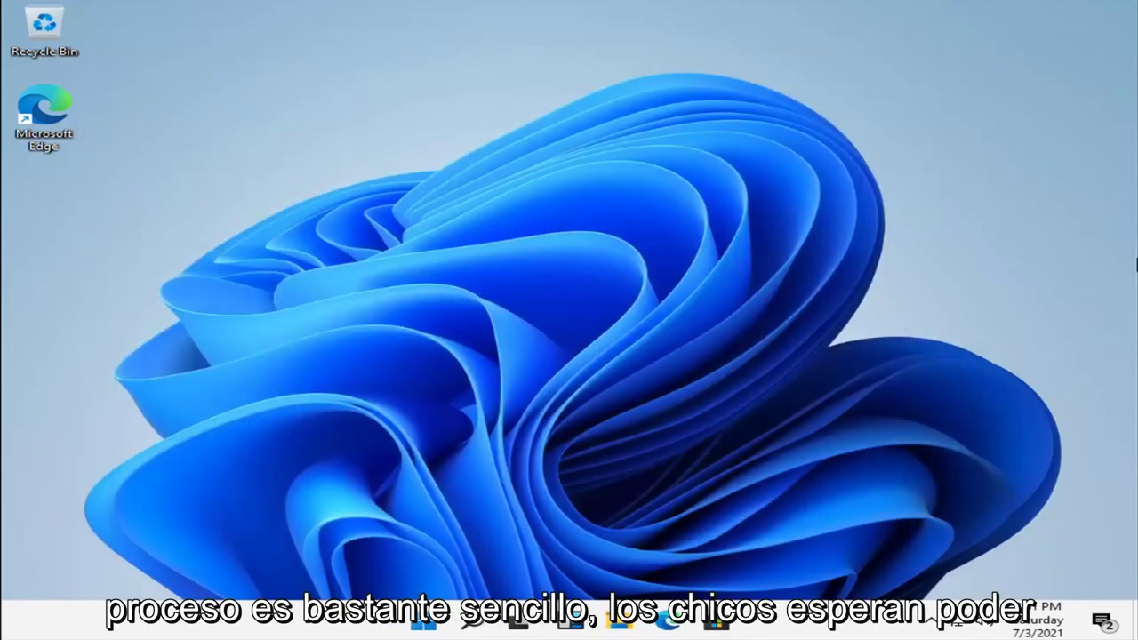